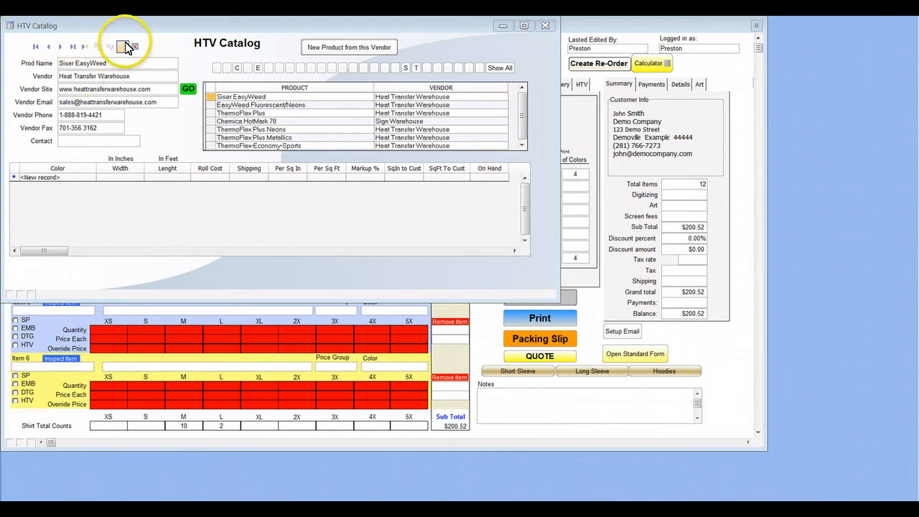
Browse the HTV catalog's product records, including the first and last ones, and view the color rows of ThermoFlex Plus Metallics.
click(61, 46)
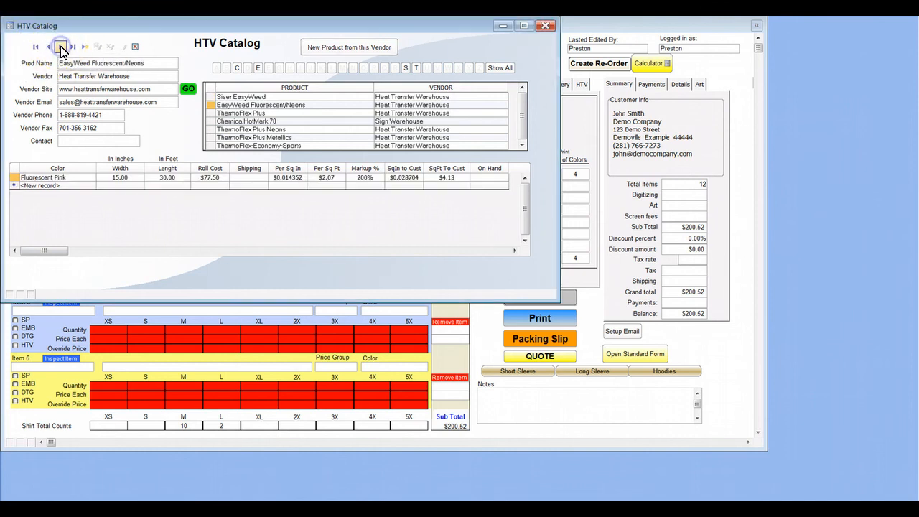
click(61, 46)
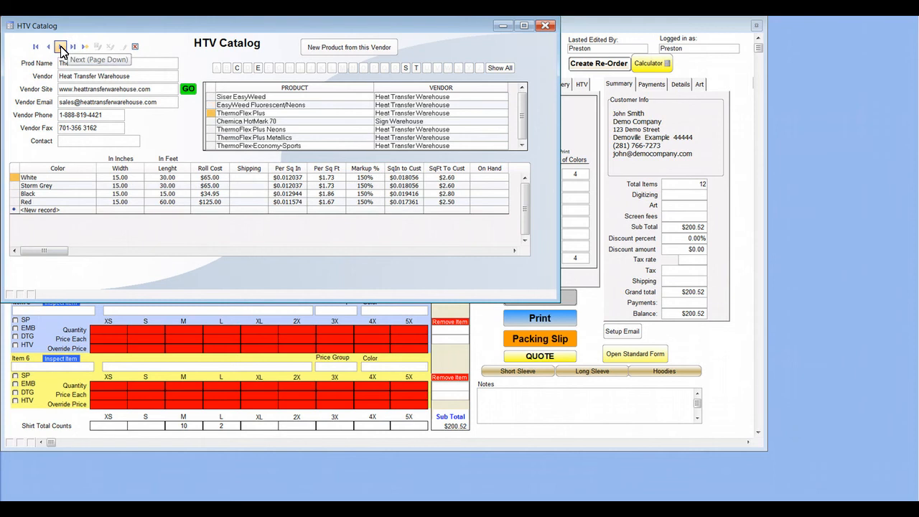
click(61, 47)
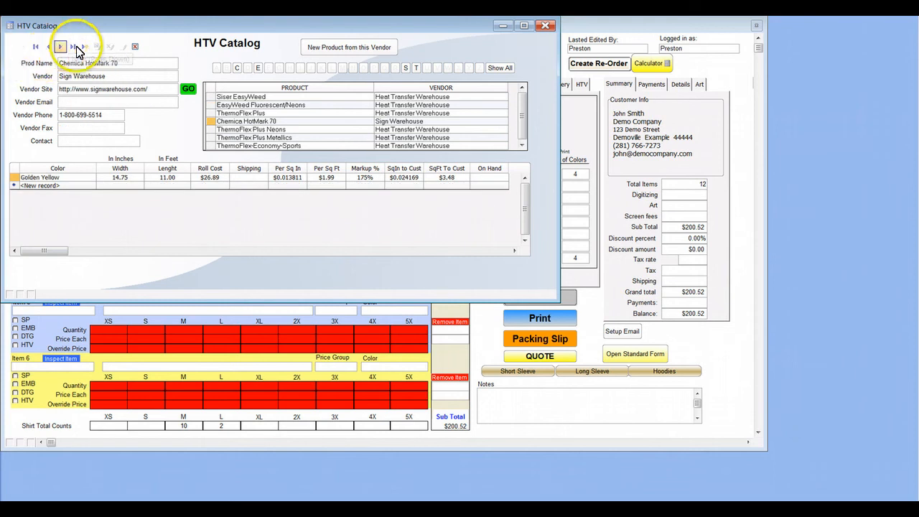
click(35, 47)
click(72, 46)
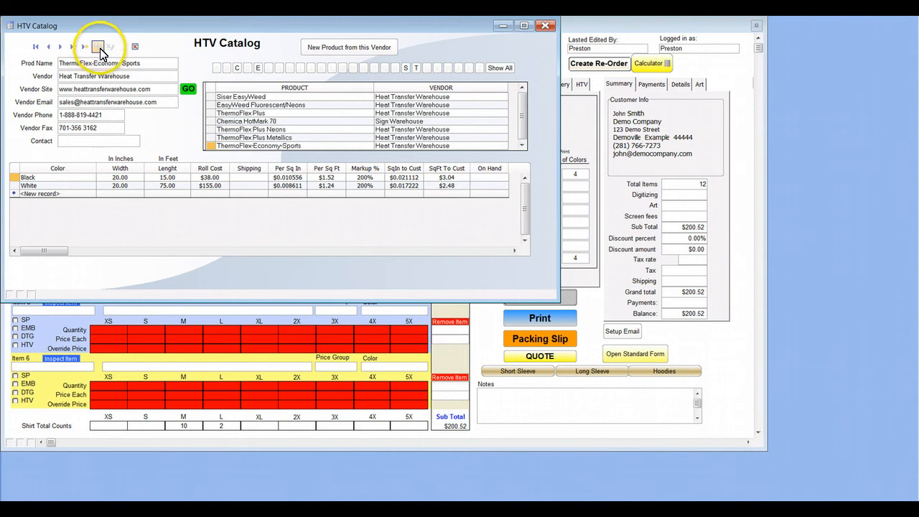
click(37, 47)
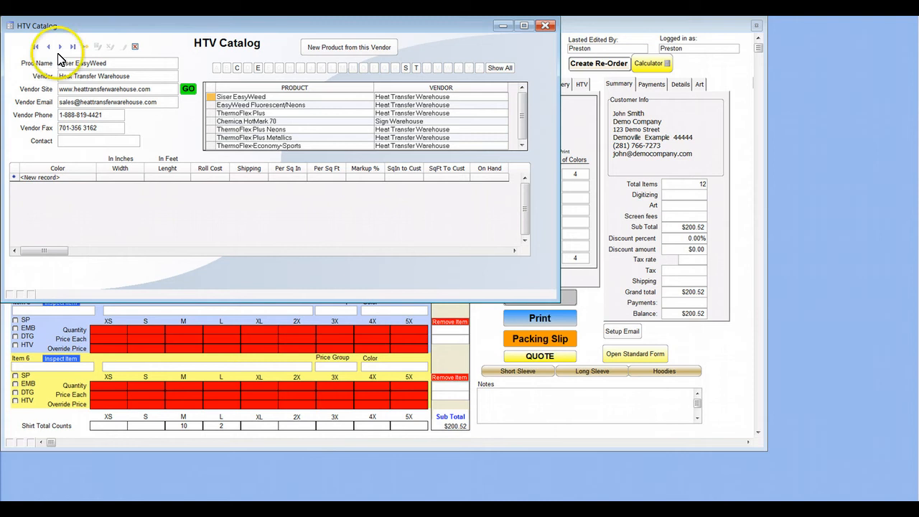
click(63, 48)
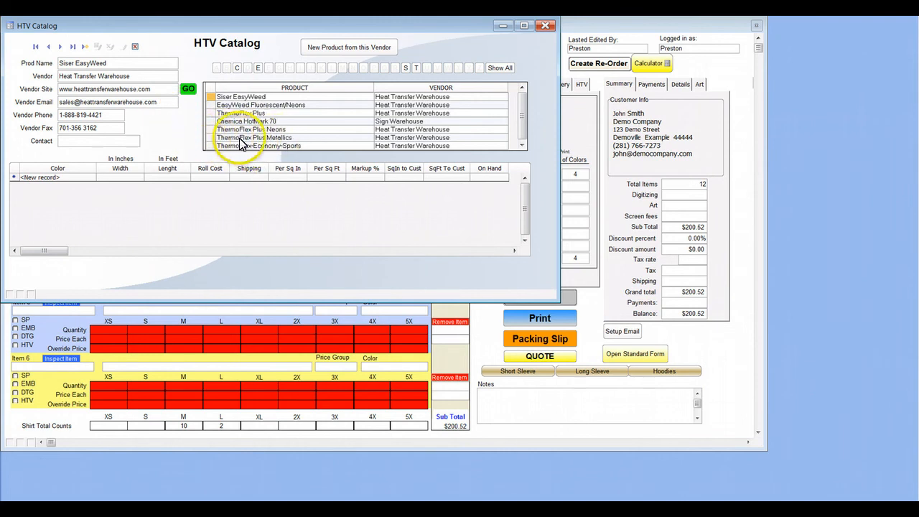
click(224, 137)
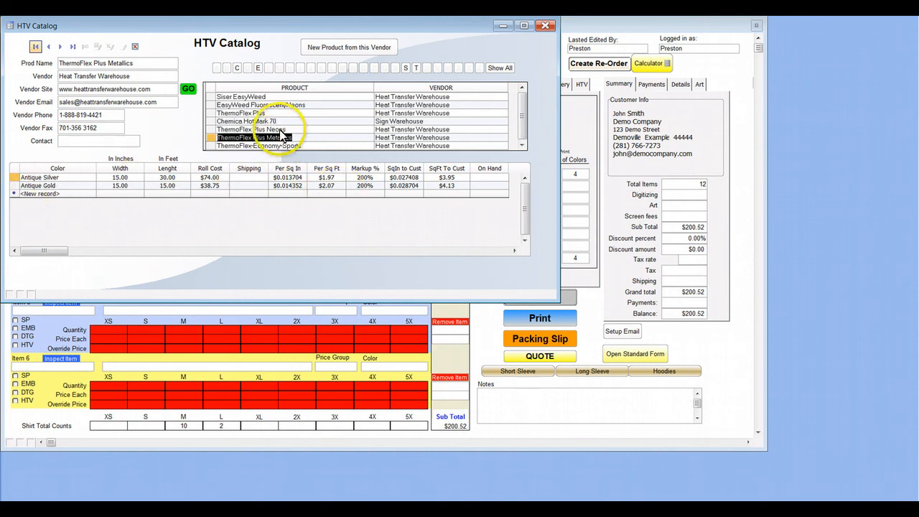
Add a Blue color record to ThermoFlex Plus with width 15 inches, length 30 feet and roll cost $65.
click(242, 115)
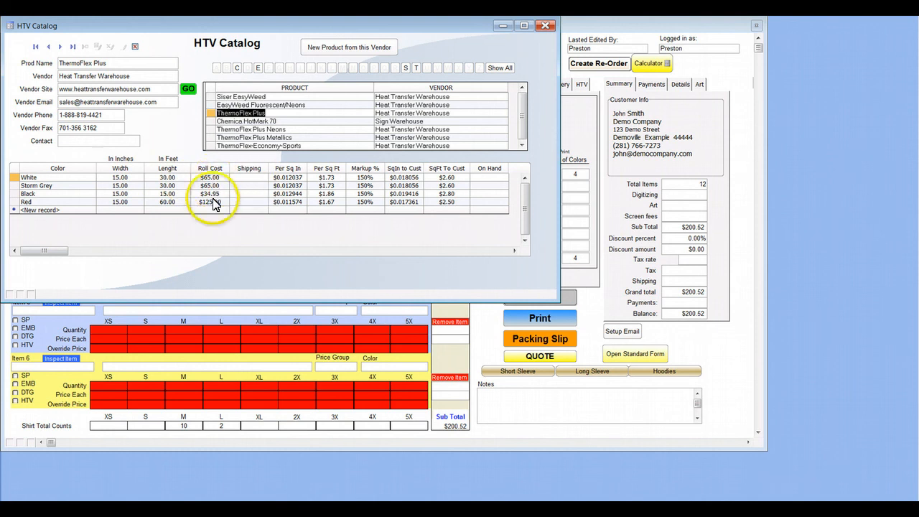
click(43, 210)
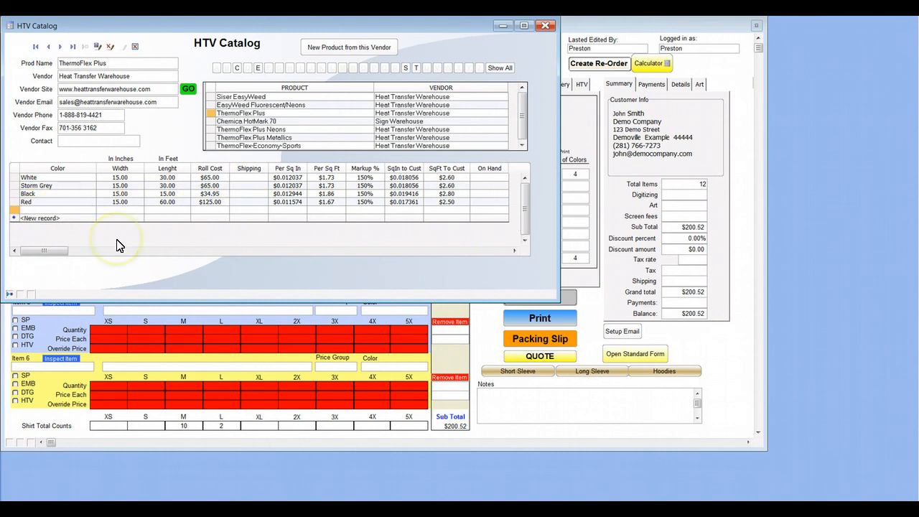
text(Blue)
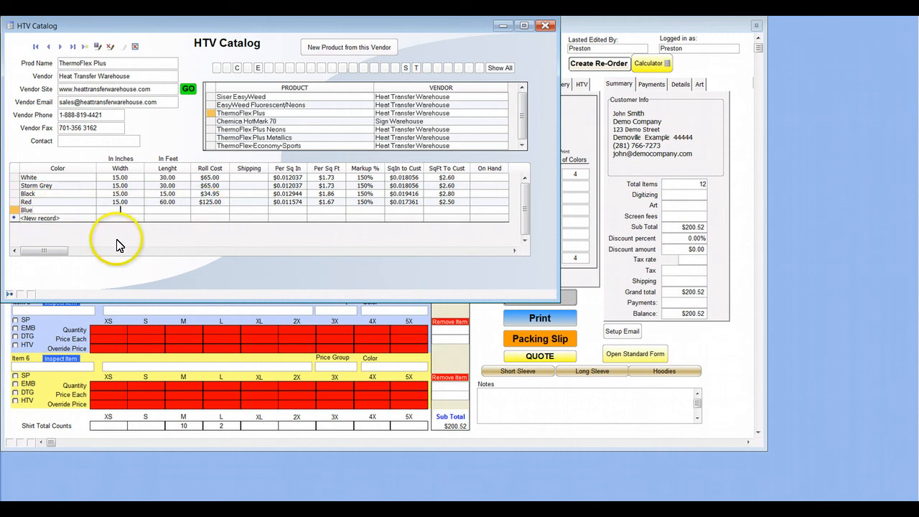
text(15)
key(Tab)
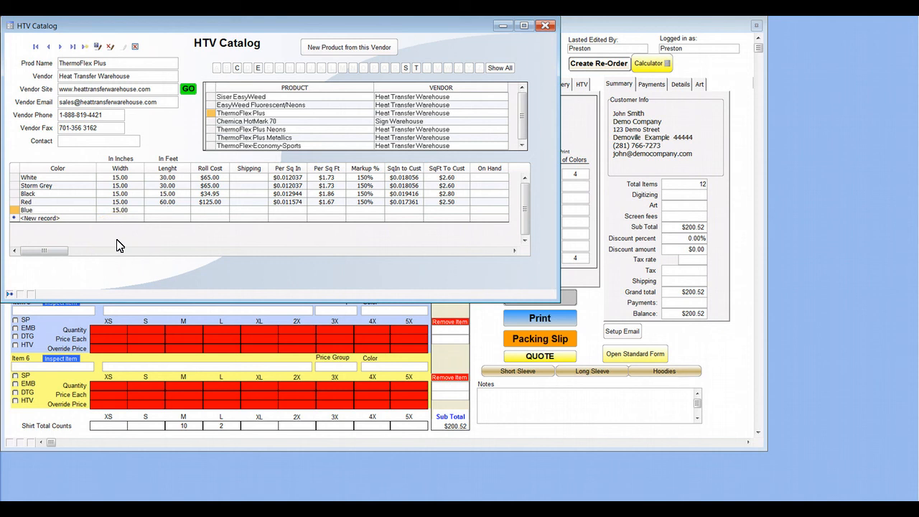
text(30)
key(Tab)
text(65)
key(Tab)
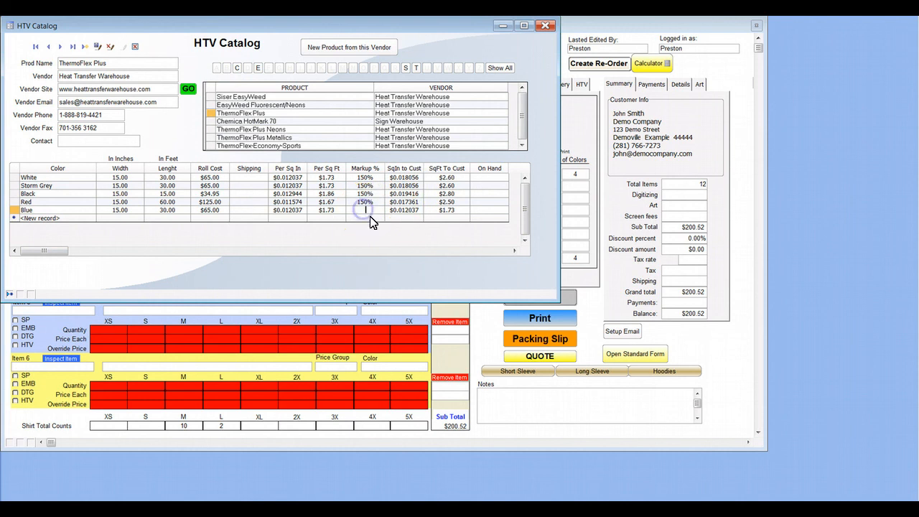
Set the Blue record's markup to 200% and its shipping cost to $6, and commit the row.
text(200)
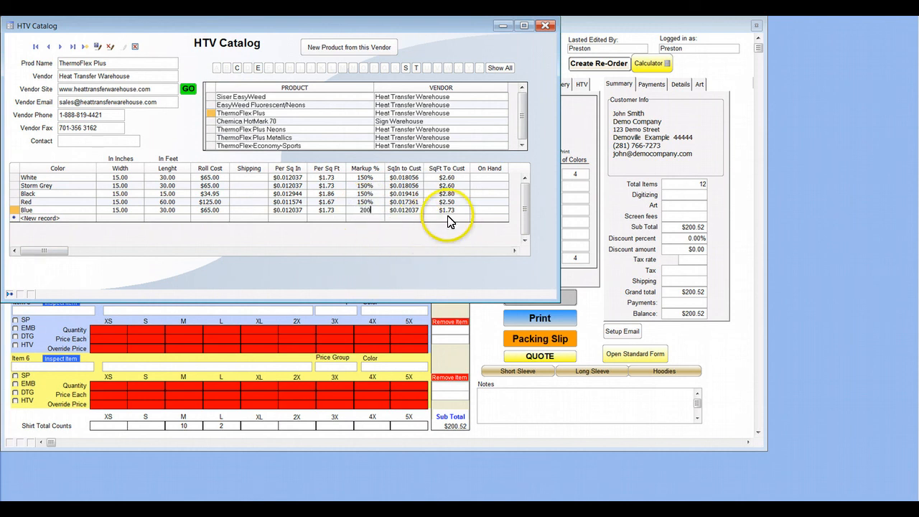
key(Tab)
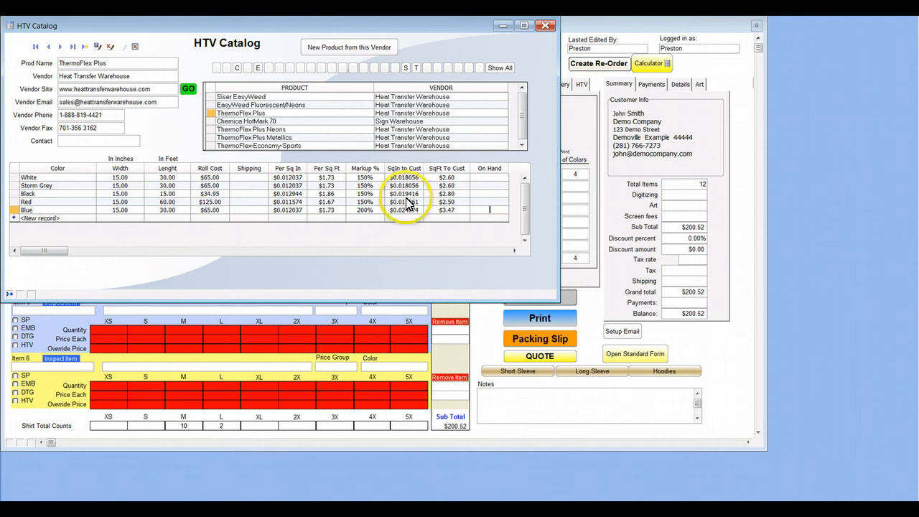
text(6)
click(264, 218)
click(259, 202)
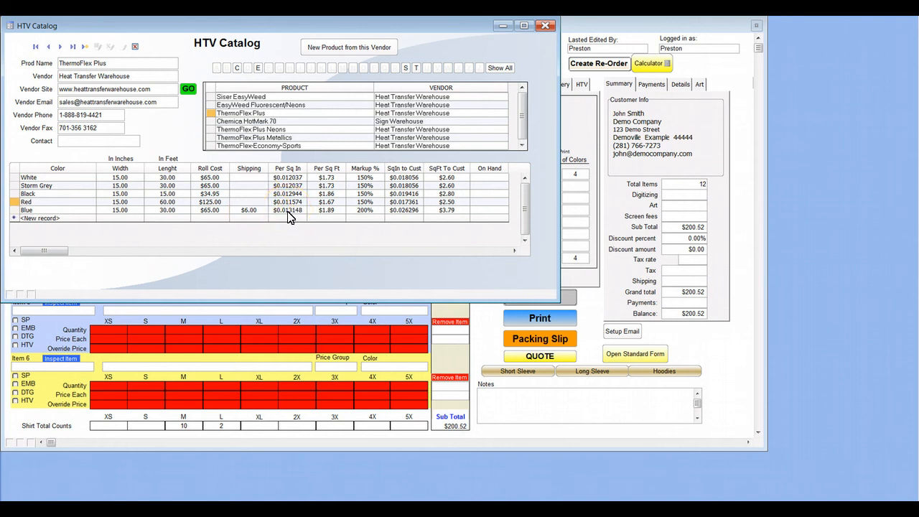
click(301, 210)
click(248, 211)
click(489, 211)
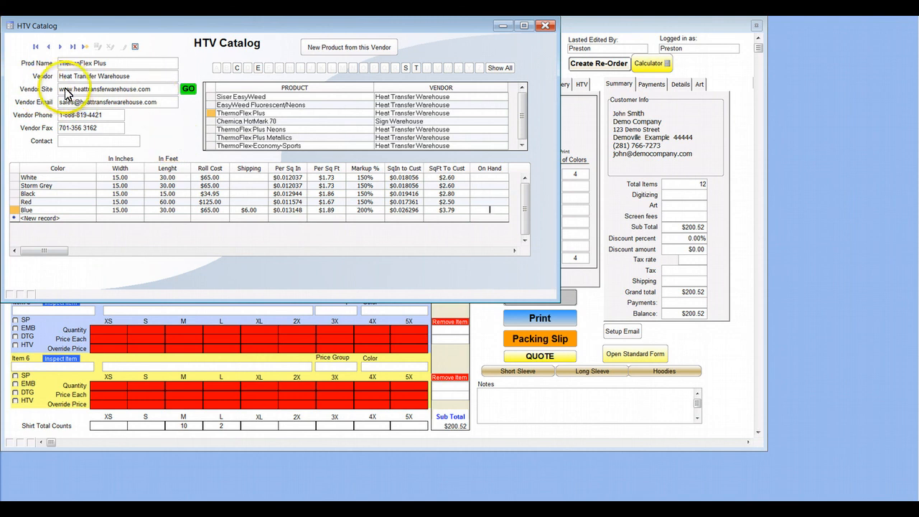
Open the Heat Transfer Warehouse website from the ThermoFlex Plus record and place the browser window beside the catalog.
click(191, 91)
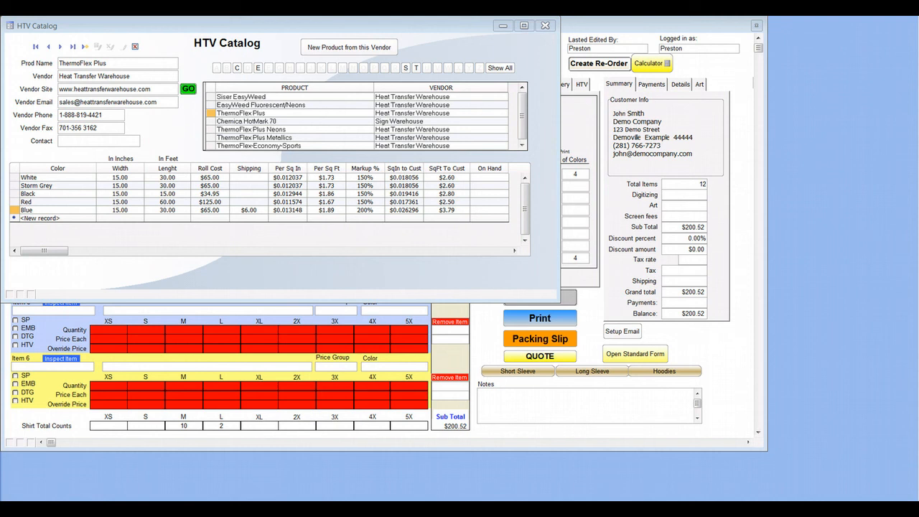
drag(0, 18, 720, 99)
double_click(720, 100)
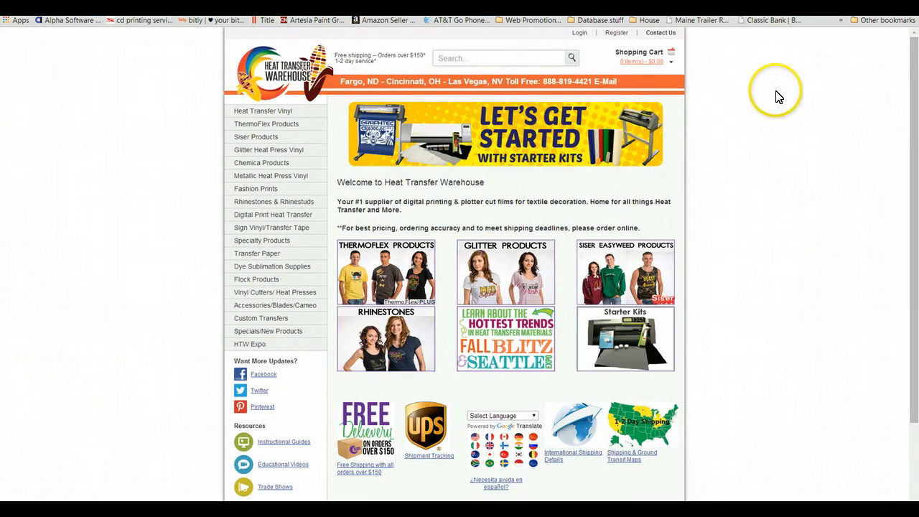
click(891, 3)
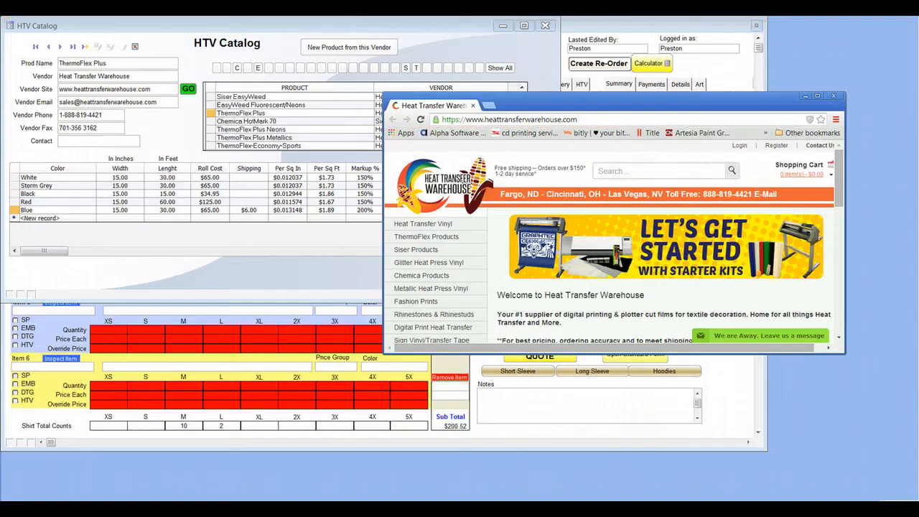
drag(695, 102, 770, 126)
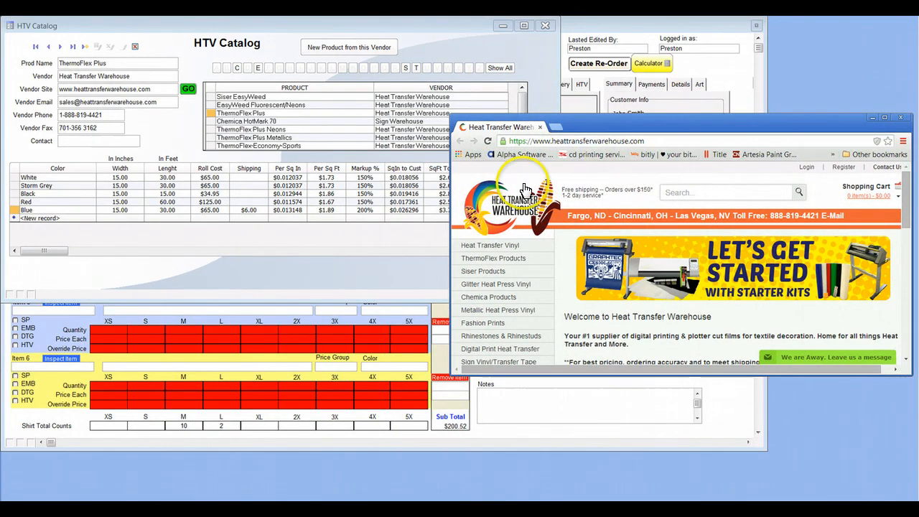
drag(680, 133, 629, 135)
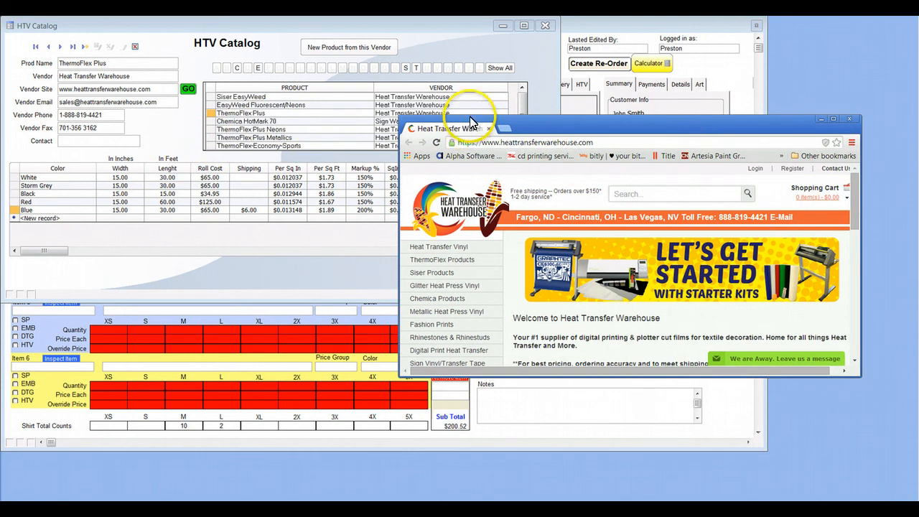
View the Sign Warehouse website from the Chemica HotMark 70 record, and close the browser.
click(253, 122)
click(188, 88)
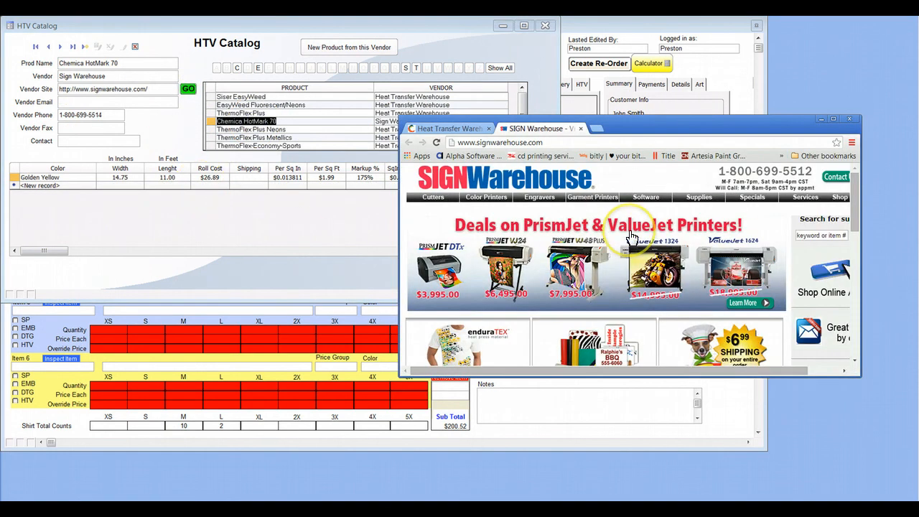
click(849, 119)
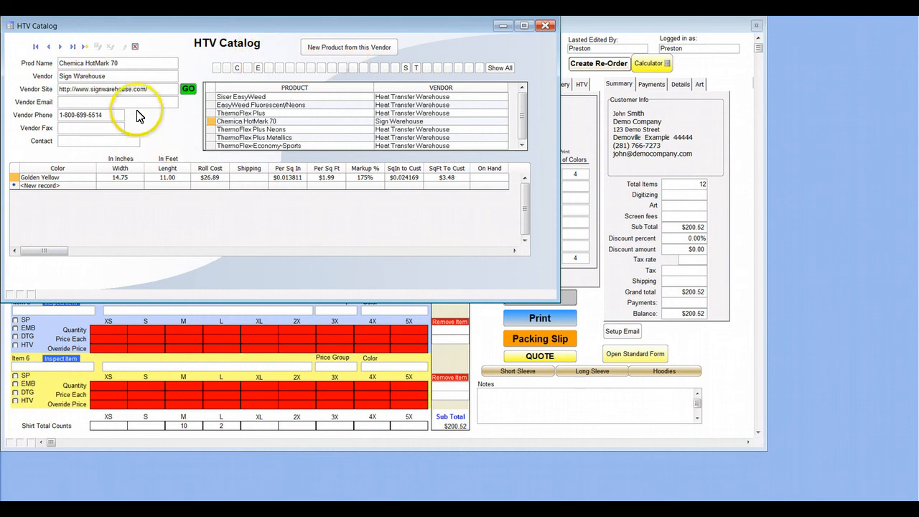
Create a new product from the vendor Sign Warehouse, name it Test Product and save the record.
click(360, 48)
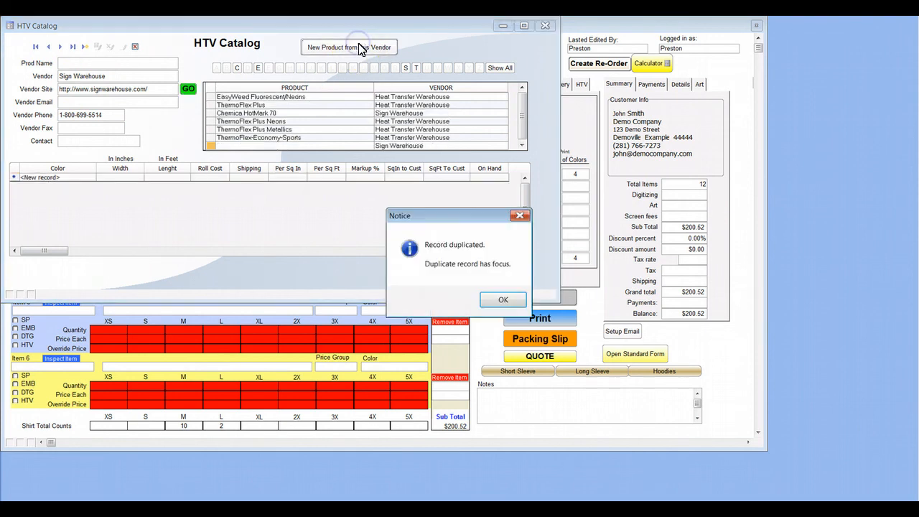
click(508, 301)
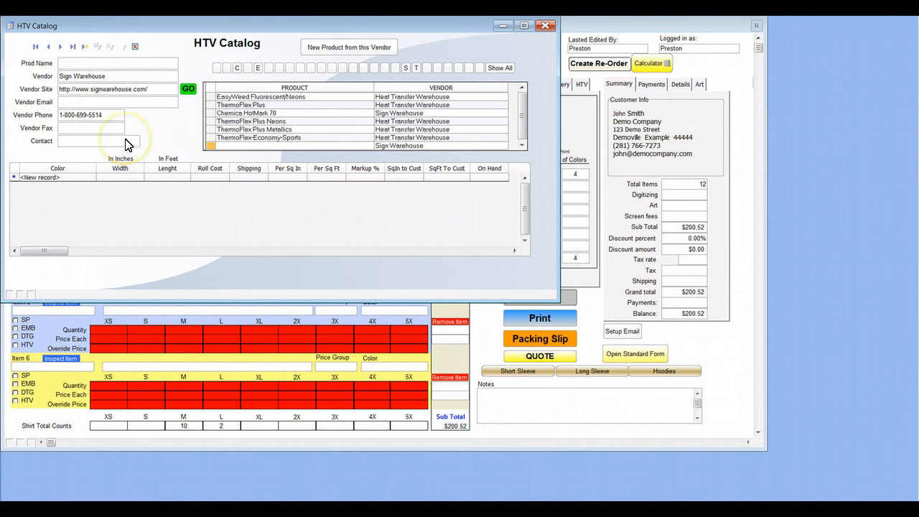
text(Test Produc)
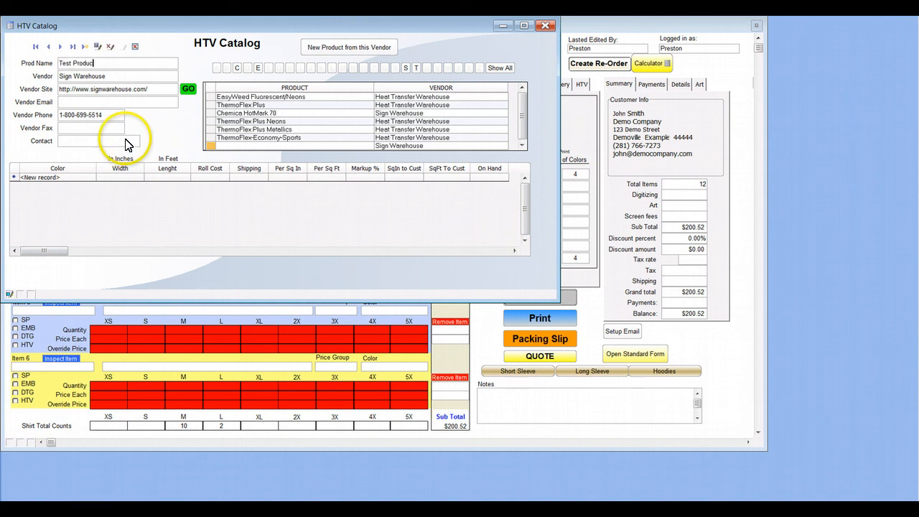
text(t)
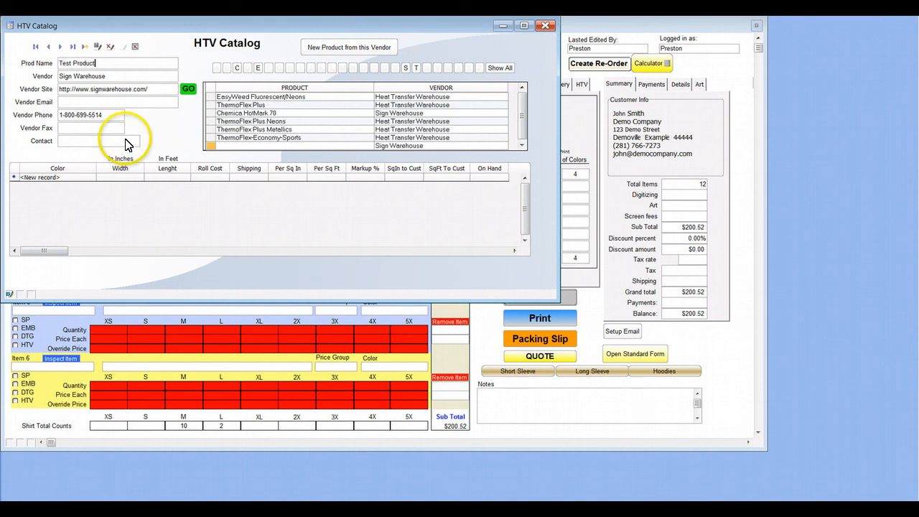
click(97, 48)
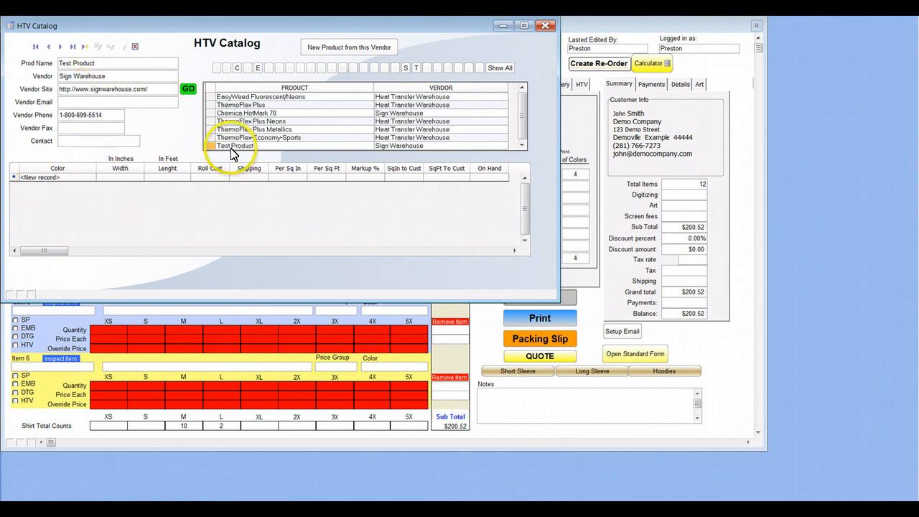
Start a new color record for Test Product.
click(69, 178)
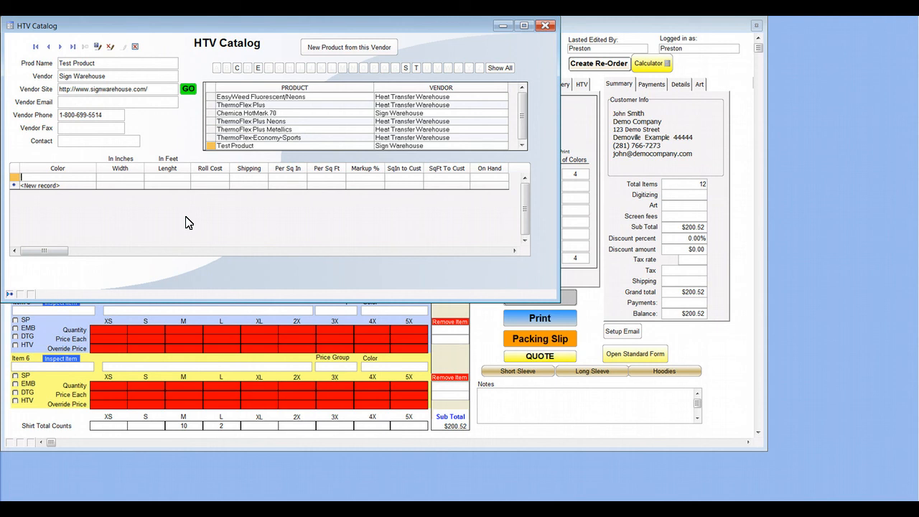
click(244, 247)
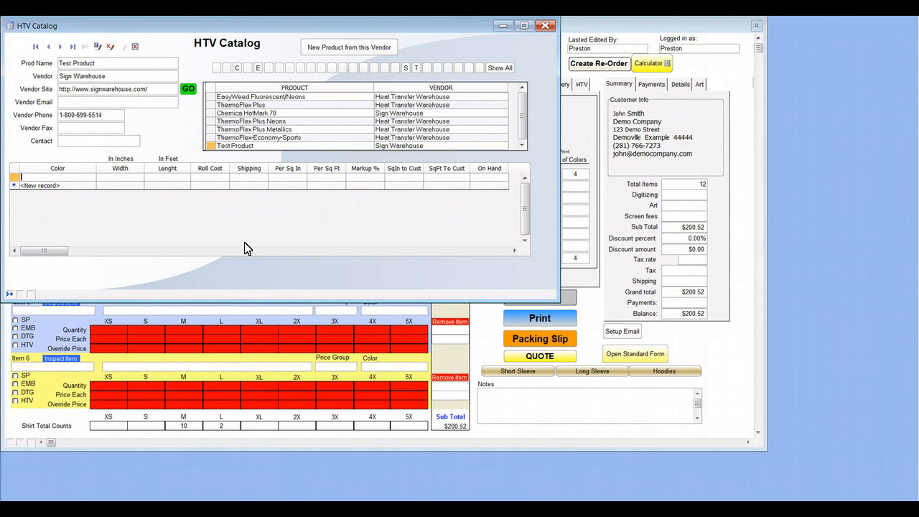